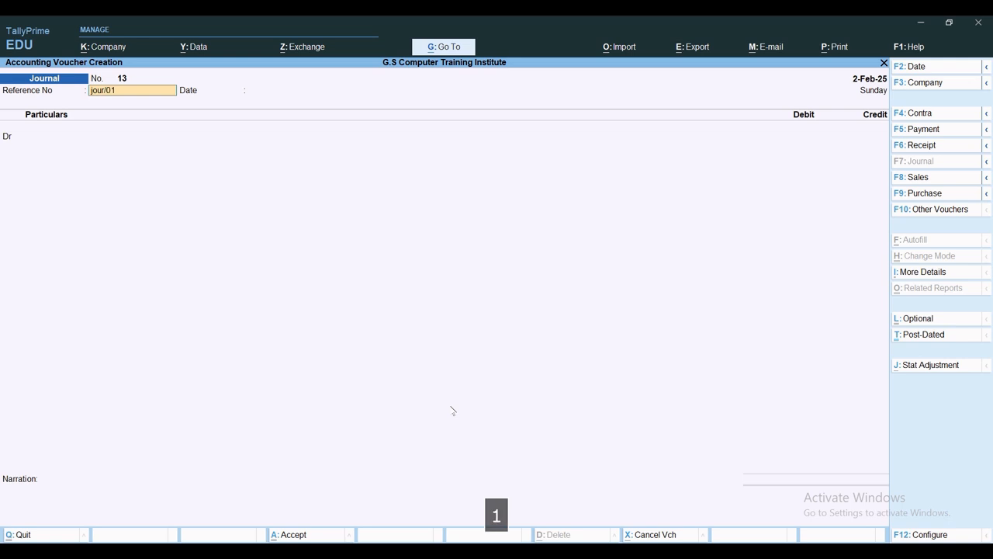
# - Debit Goods Loss By Fire with 12,98,000 in the journal voucher with reference jour/01
pyautogui.press('Return')
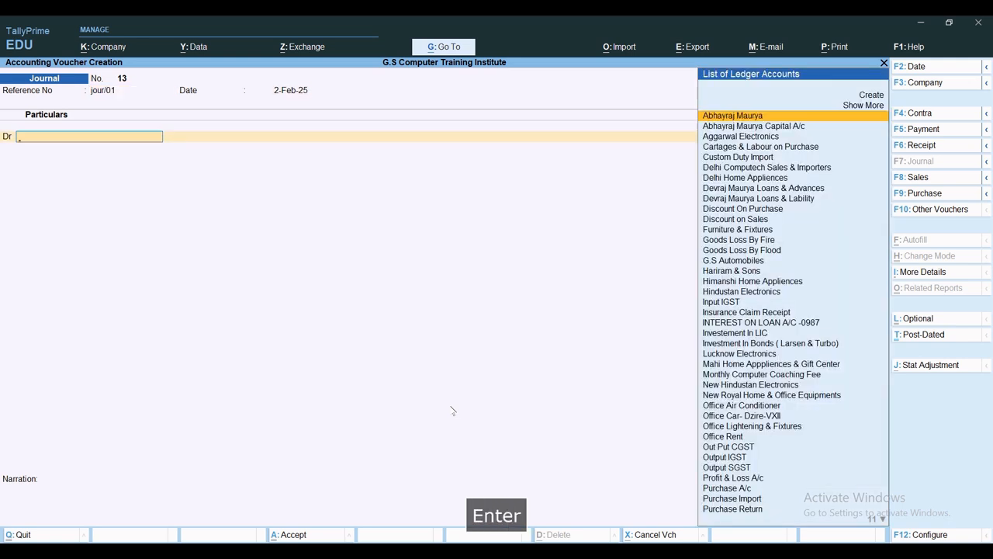
pyautogui.write('Good')
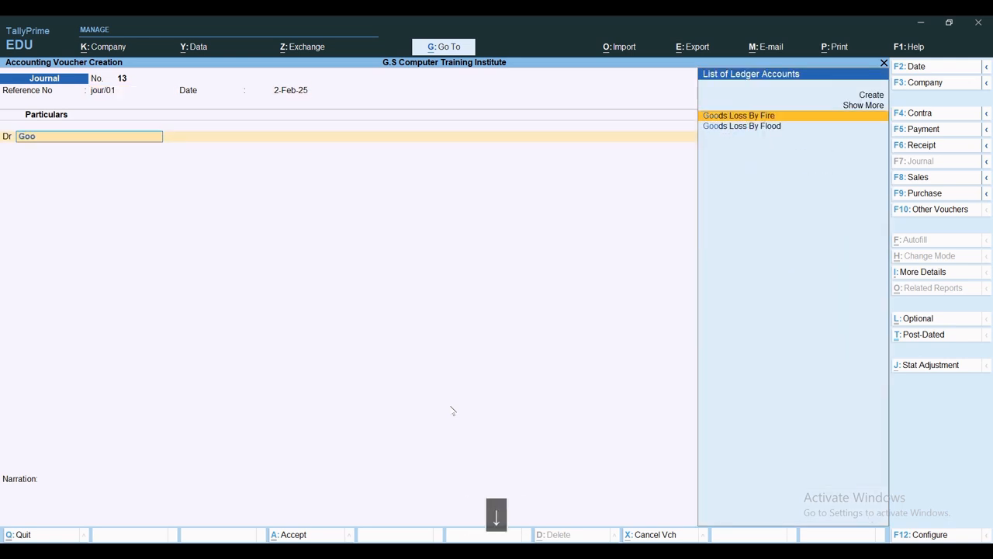
pyautogui.press('Return')
pyautogui.write('1298000')
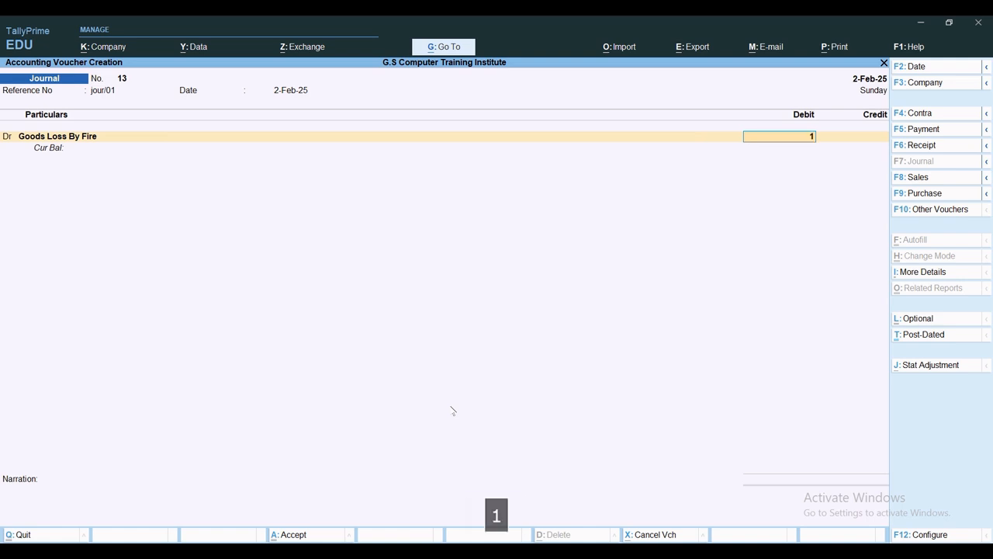
pyautogui.press('Return')
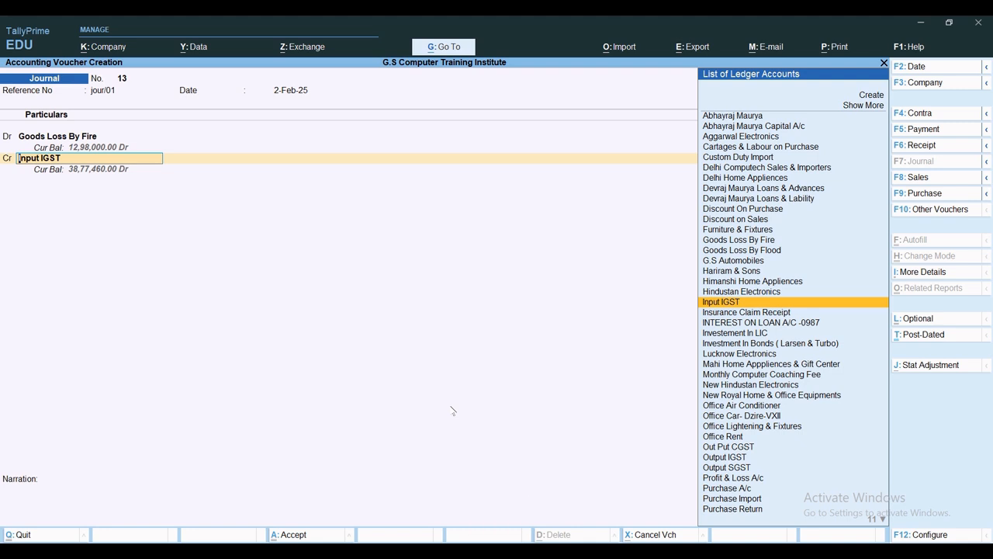
# - Credit Purchase A/c against the fire loss, replacing the suggested Input IGST ledger, and open its inventory allocations
pyautogui.press('BackSpace')
pyautogui.press('Return')
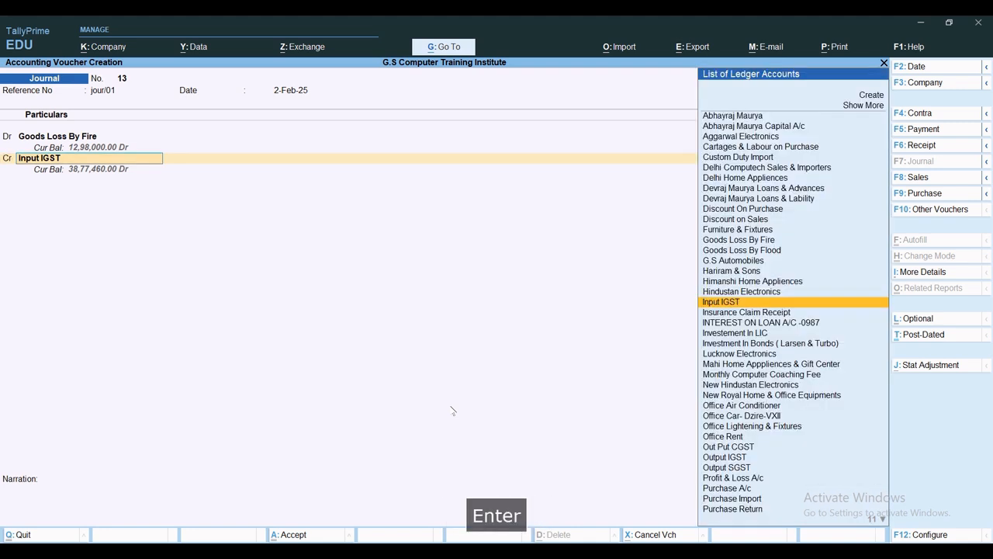
pyautogui.write('Pur')
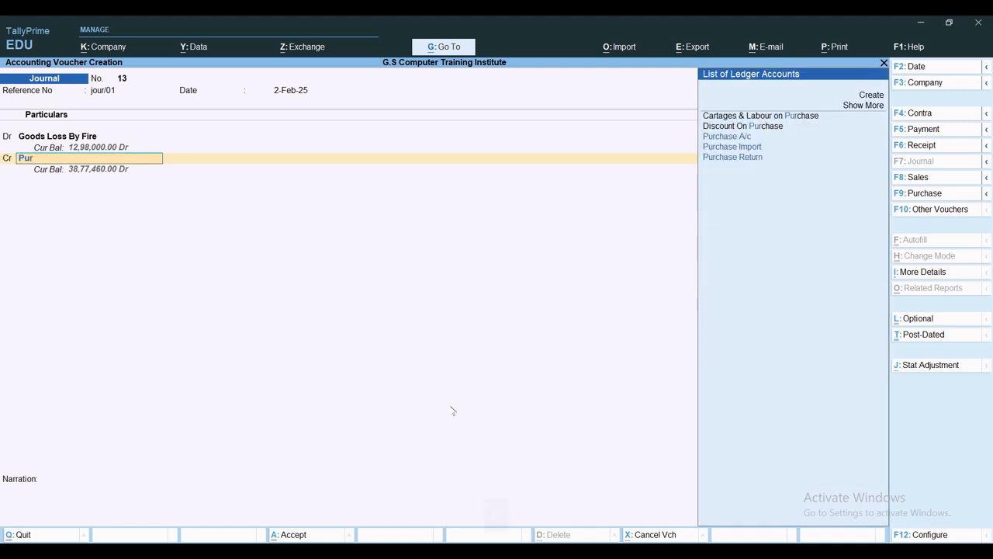
pyautogui.press('Down')
pyautogui.press('Return')
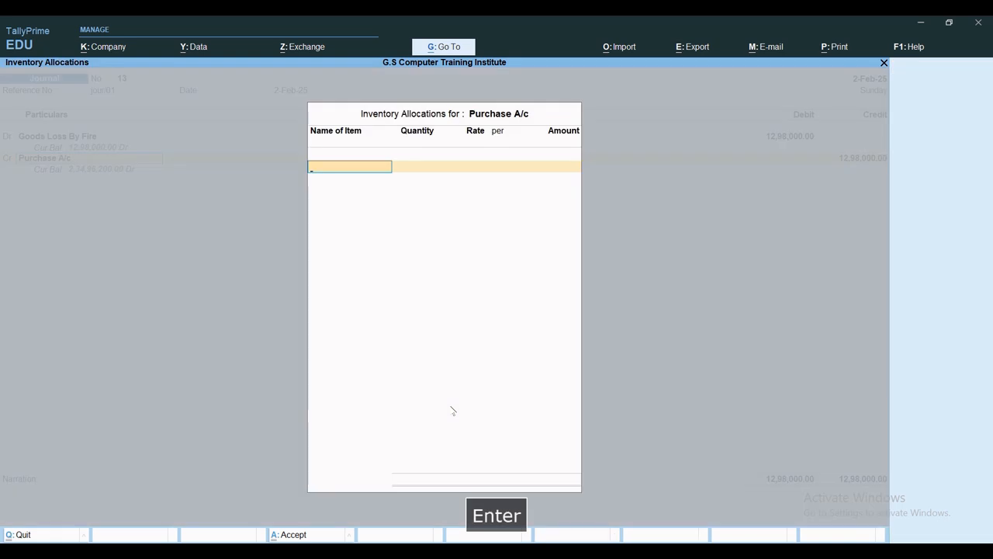
# - Choose Palm Tab (MI) as the stock item for Purchase A/c, with tracking and order numbers set to Not Applicable
pyautogui.press('space')
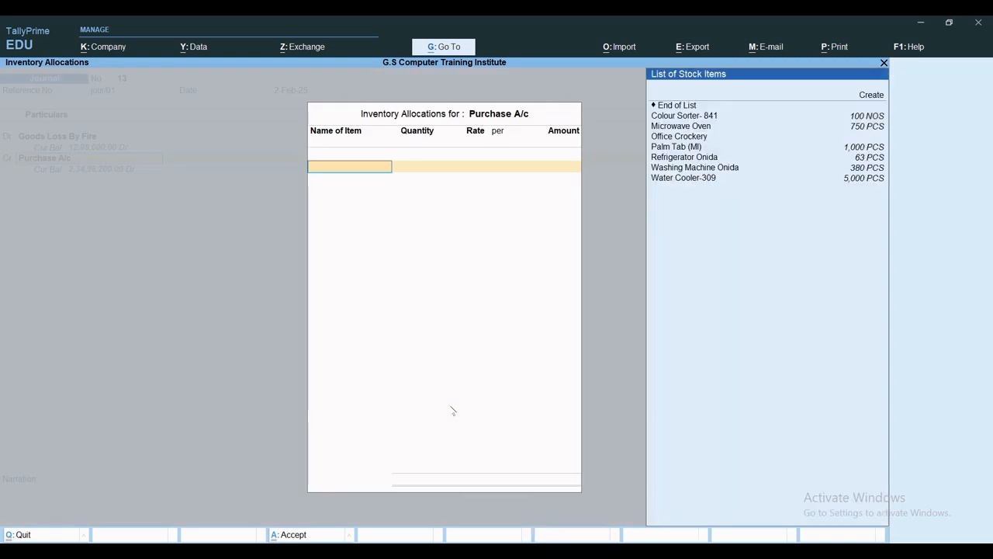
pyautogui.write('mai')
pyautogui.press('BackSpace')
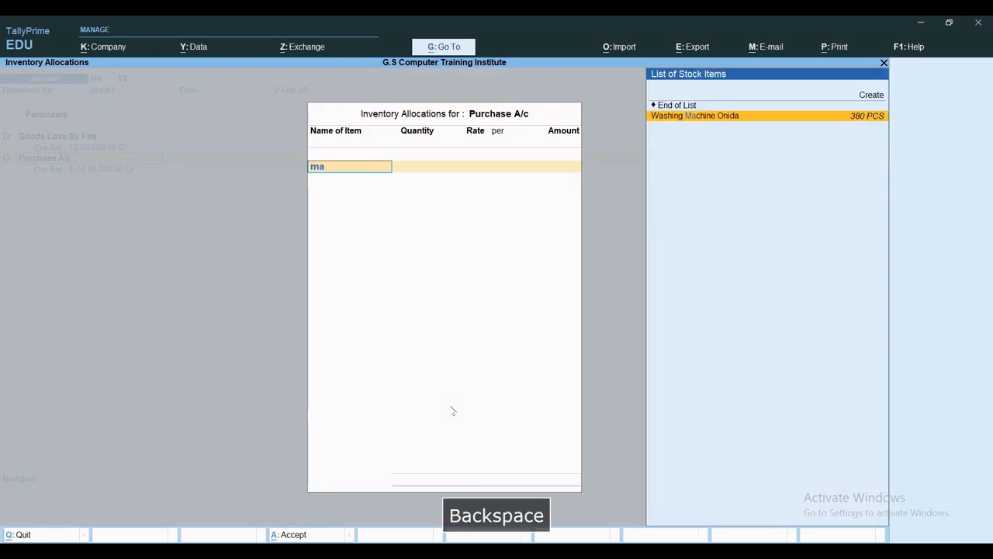
pyautogui.write('ir')
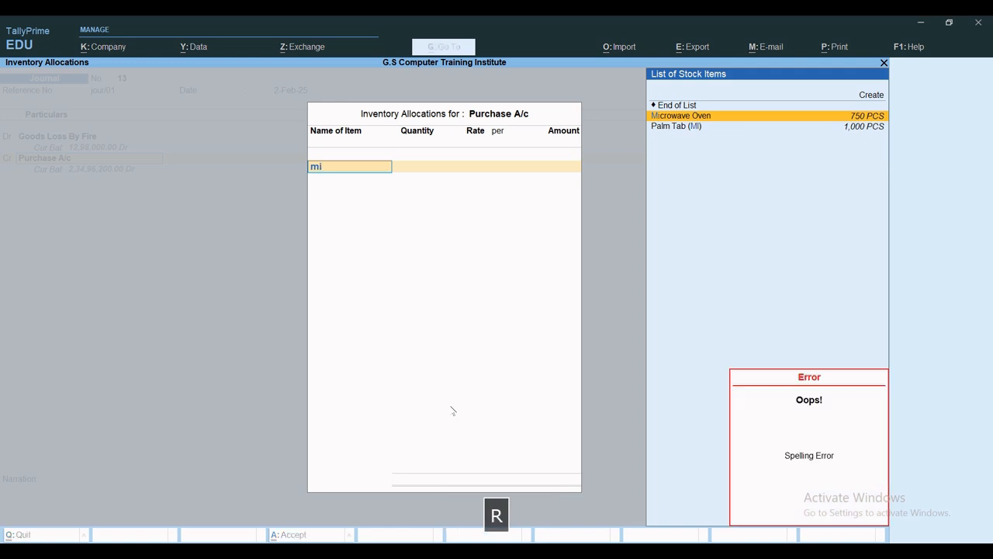
pyautogui.press('Down')
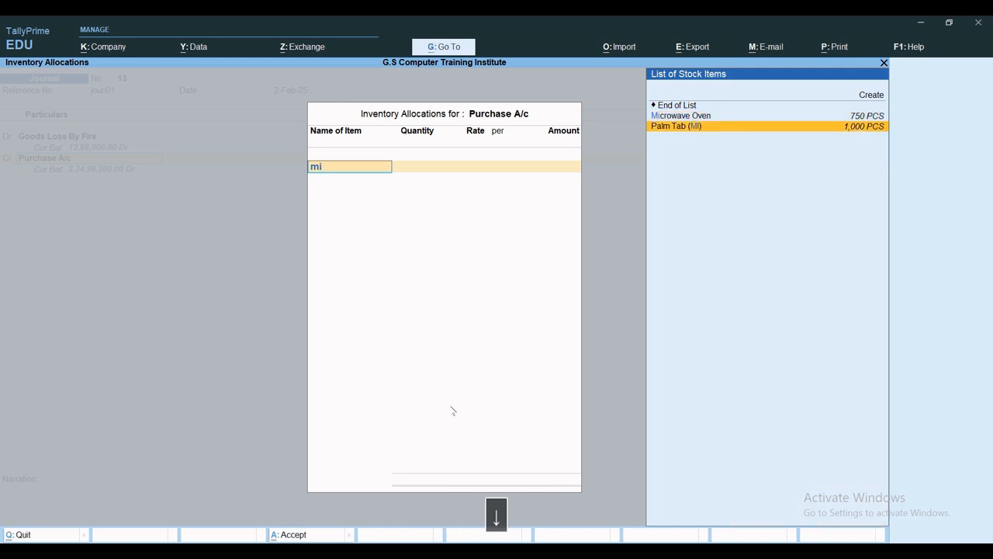
pyautogui.press('Return')
pyautogui.press('Return')
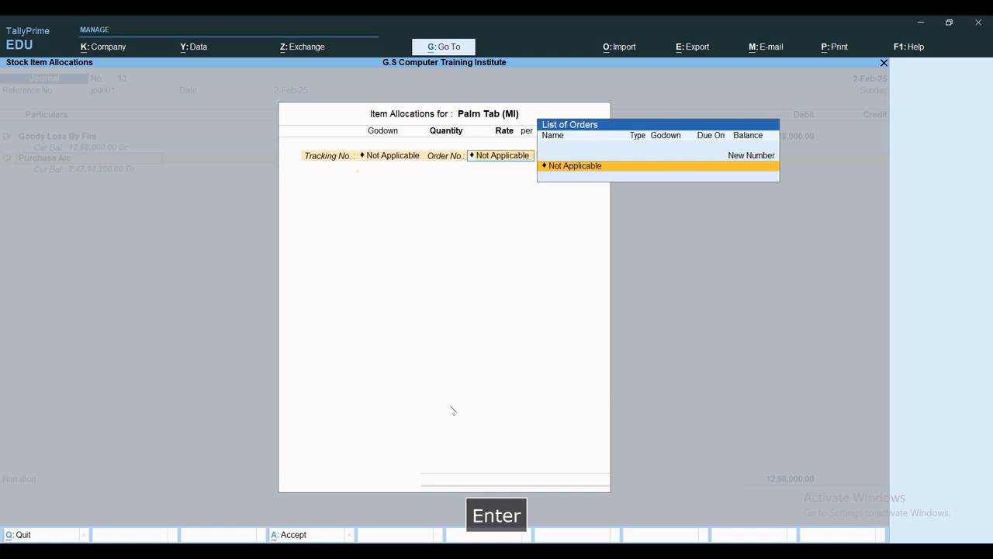
pyautogui.press('Return')
# - Allocate 500 PCS of Palm Tab (MI) from the Delhi godown at the default rate of 2,200 per piece
pyautogui.write('De')
pyautogui.press('Return')
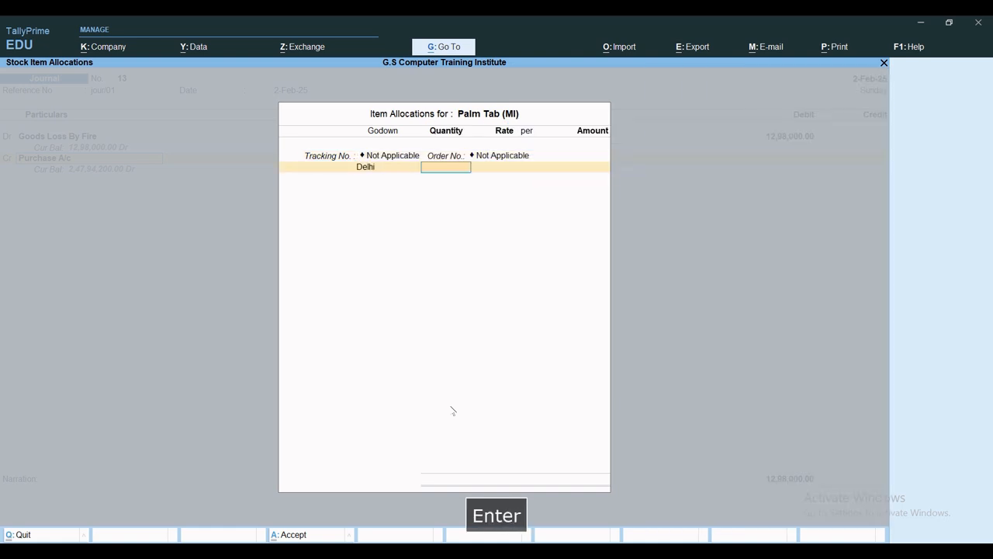
pyautogui.write('500')
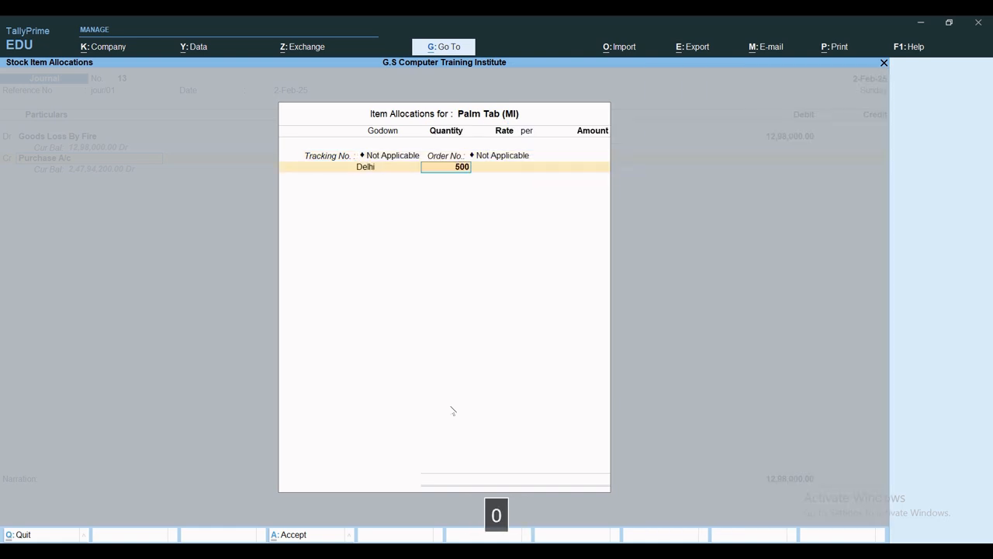
pyautogui.press('Return')
pyautogui.press('Return')
pyautogui.press('Return')
pyautogui.press('Return')
pyautogui.press('Return')
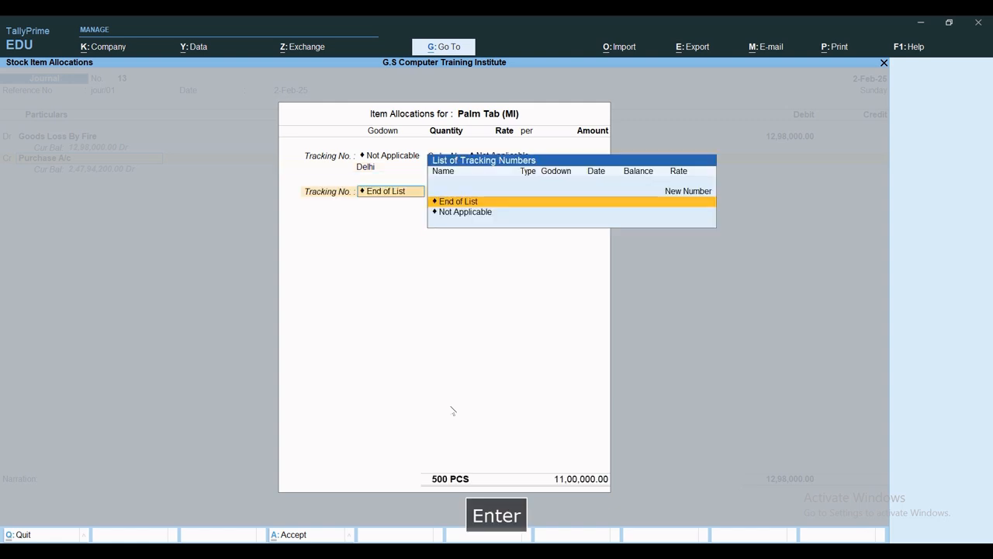
# - Finish the item allocation with Input IGST credited 1,98,000, and save the journal voucher
pyautogui.press('Return')
pyautogui.press('Return')
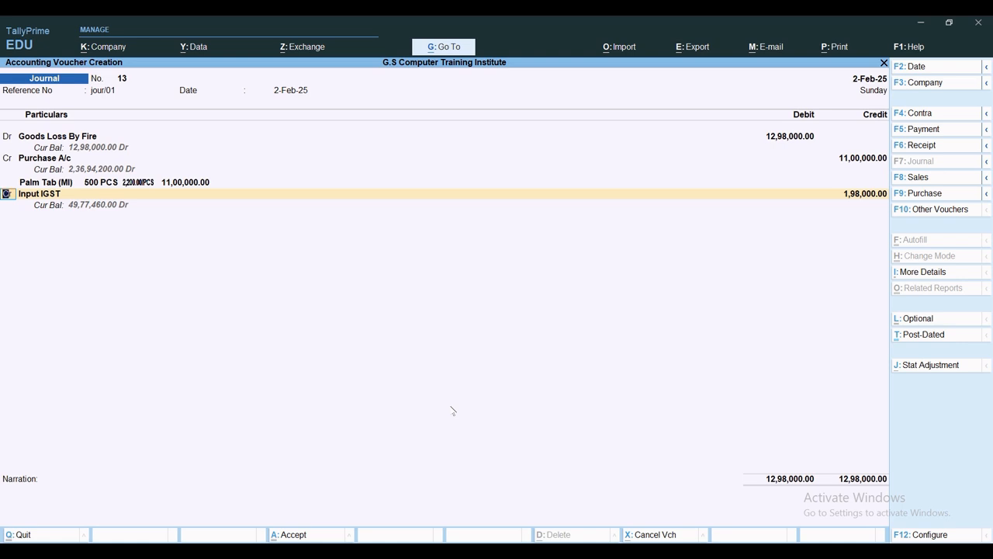
pyautogui.hotkey('ctrl', 'a')
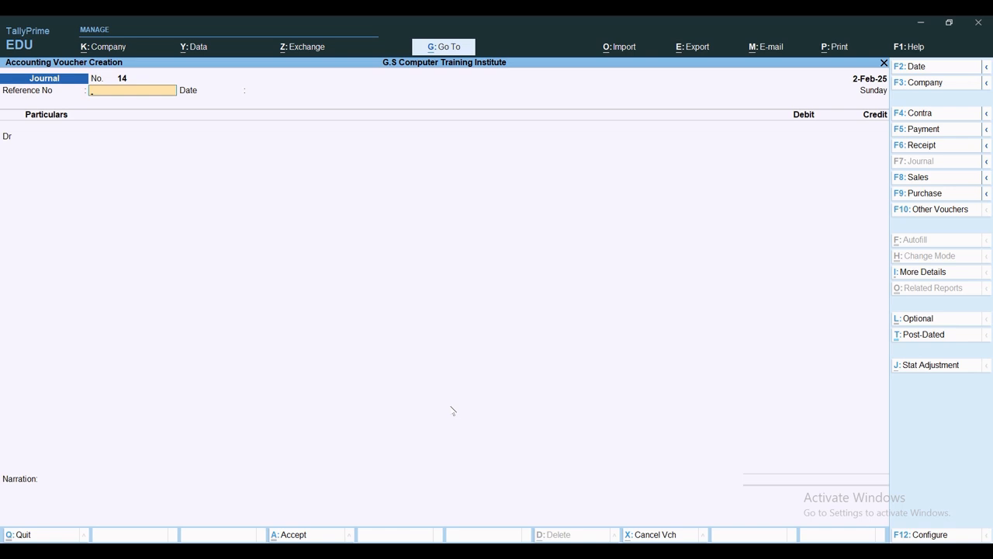
# - Give the new journal voucher reference jour/02 and debit Insurance Claim Receipt with 10,38,400
pyautogui.write('j')
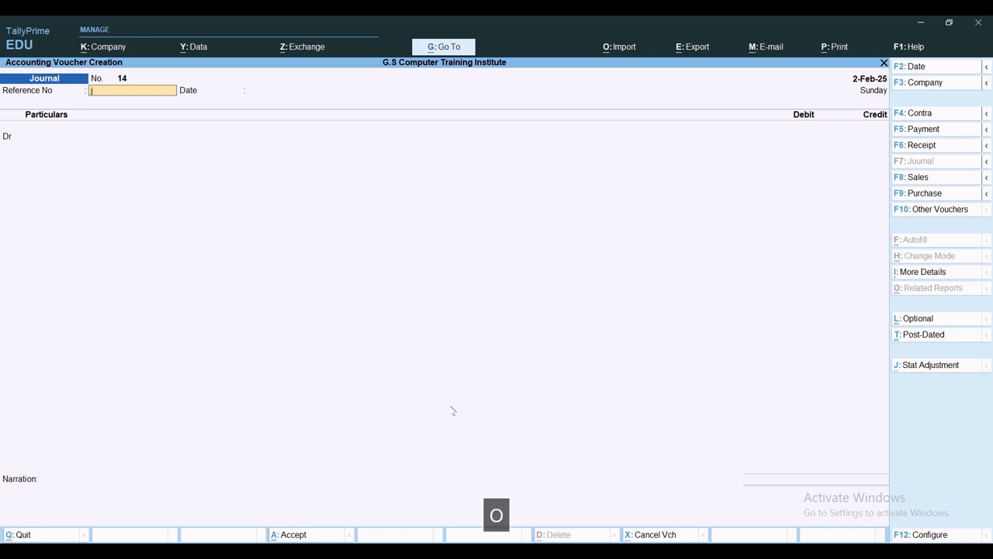
pyautogui.write('our/0')
pyautogui.press('Return')
pyautogui.press('Return')
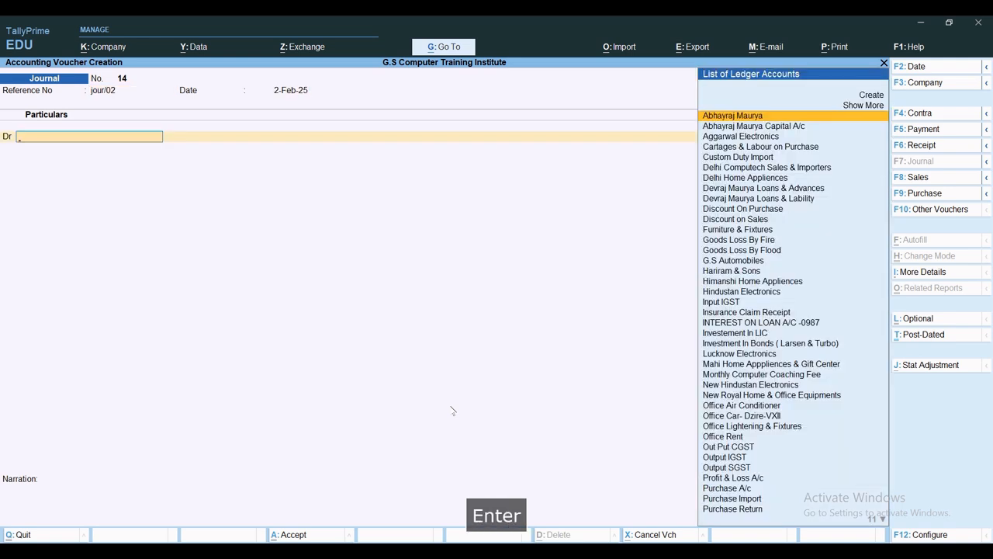
pyautogui.write('Insur')
pyautogui.press('Return')
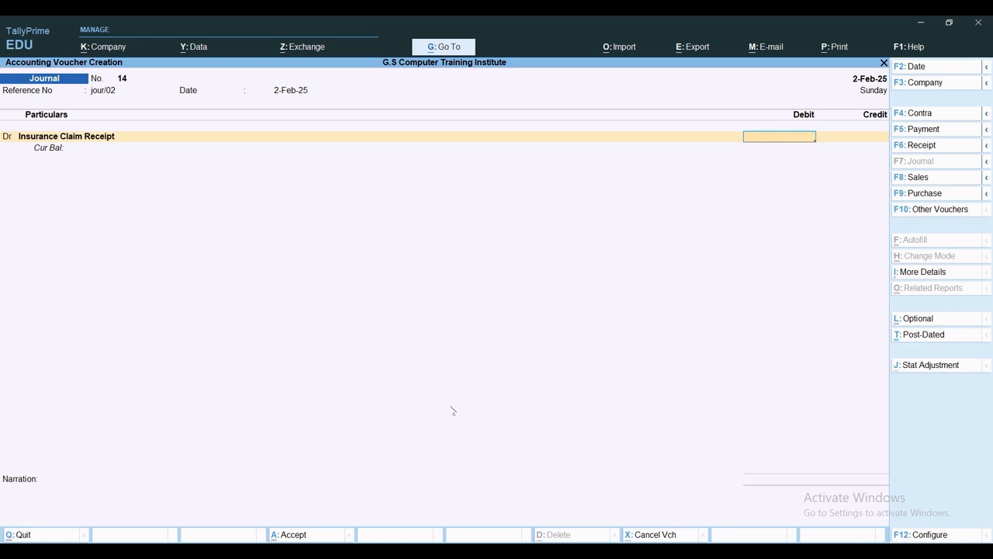
pyautogui.write('1038400')
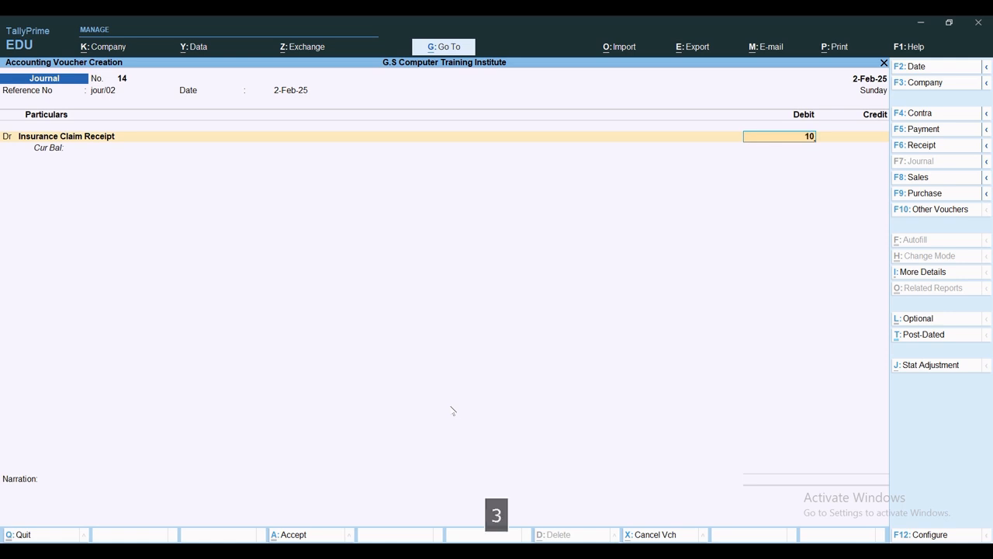
pyautogui.press('Return')
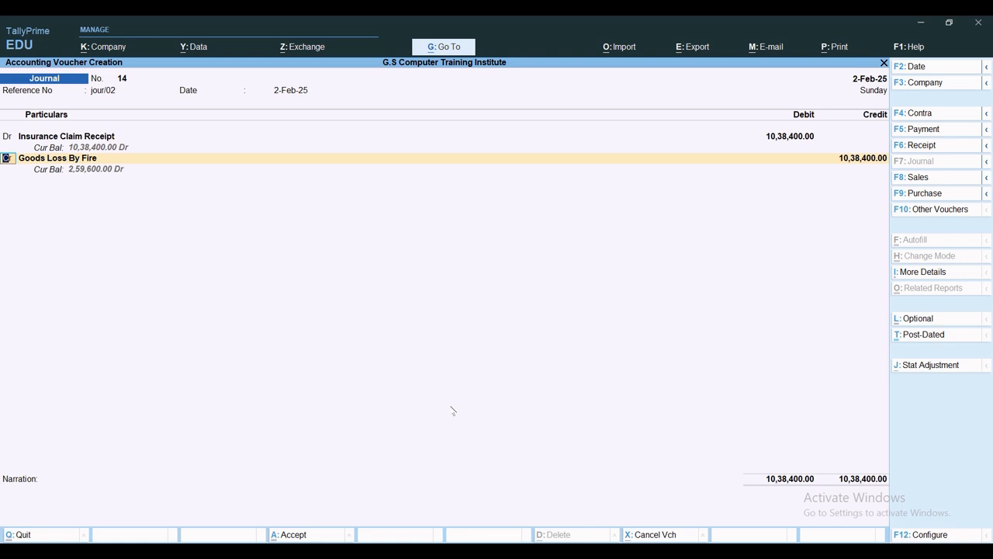
# - Make the second voucher line a debit to Profit & Loss A/c of 2,59,600
pyautogui.press('d')
pyautogui.press('Return')
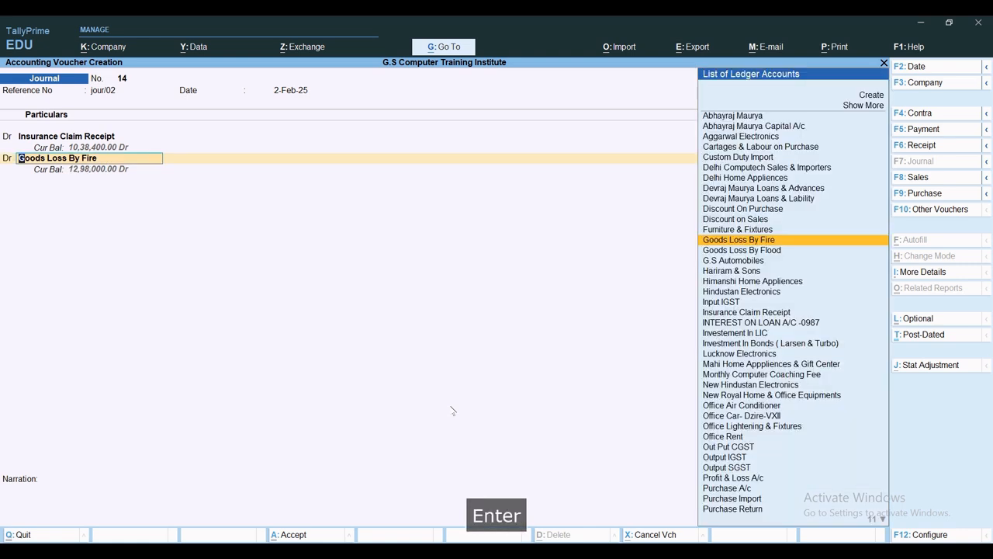
pyautogui.write('pri')
pyautogui.press('Return')
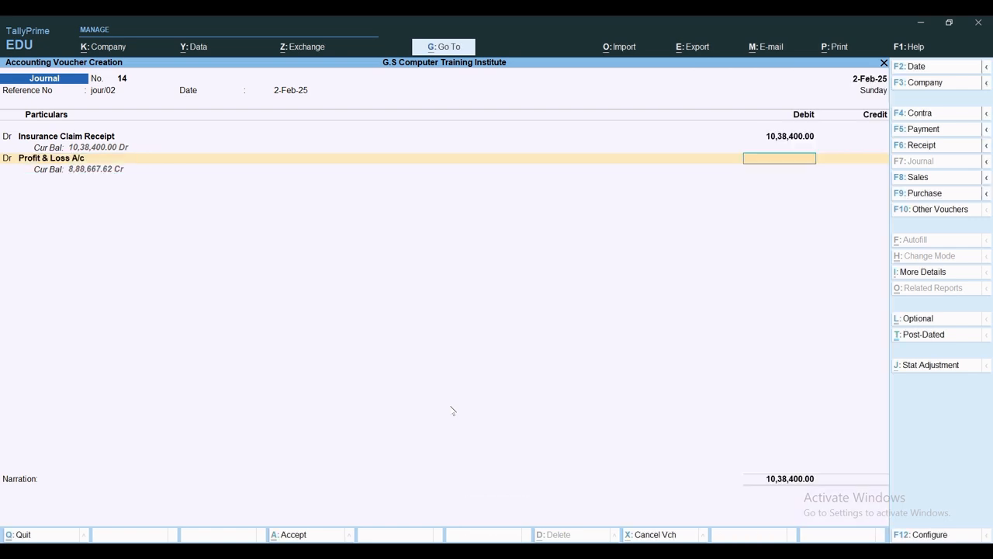
pyautogui.write('259600')
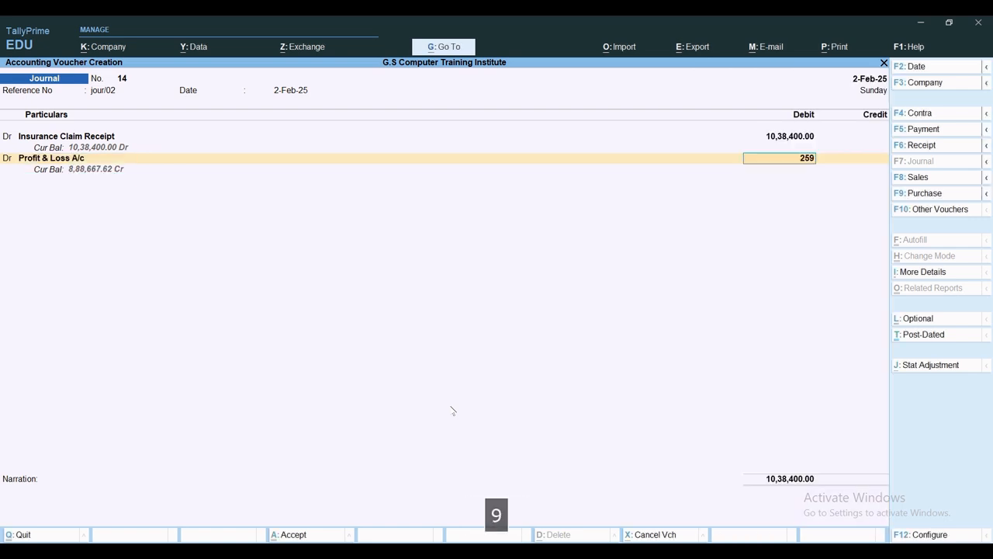
pyautogui.press('Return')
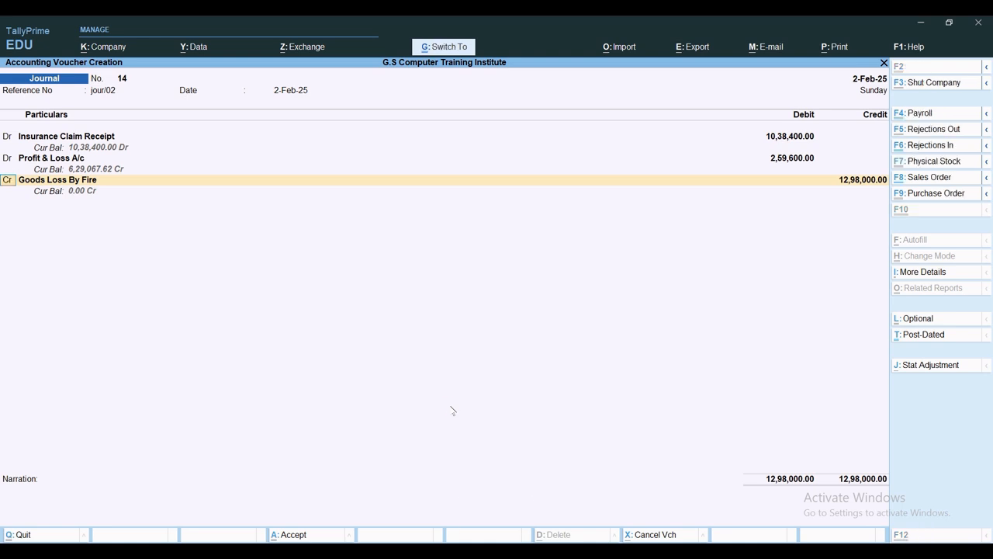
# - Save the journal voucher with Goods Loss By Fire credited 12,98,000, and return to the Gateway of Tally
pyautogui.hotkey('ctrl', 'a')
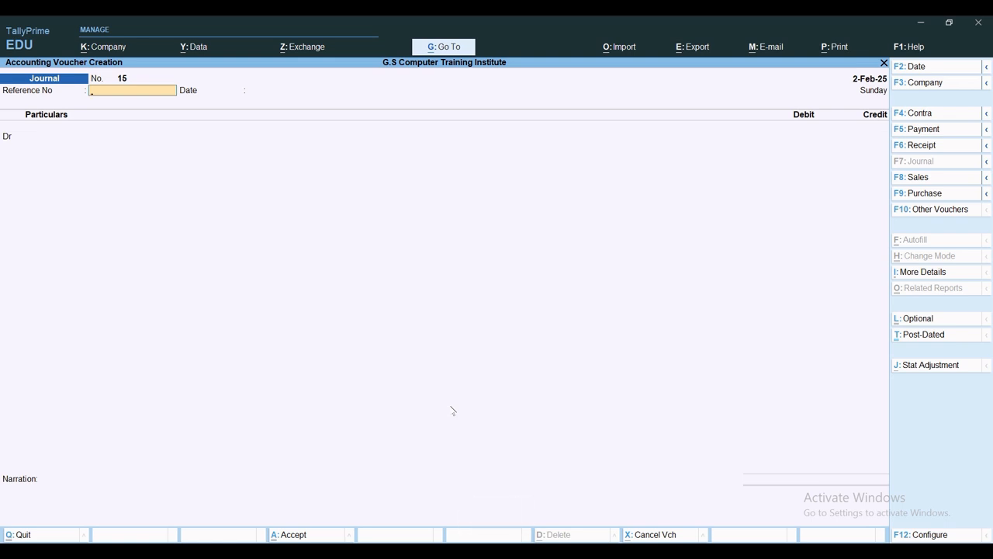
pyautogui.press('Escape')
pyautogui.press('Escape')
pyautogui.press('Escape')
pyautogui.press('Escape')
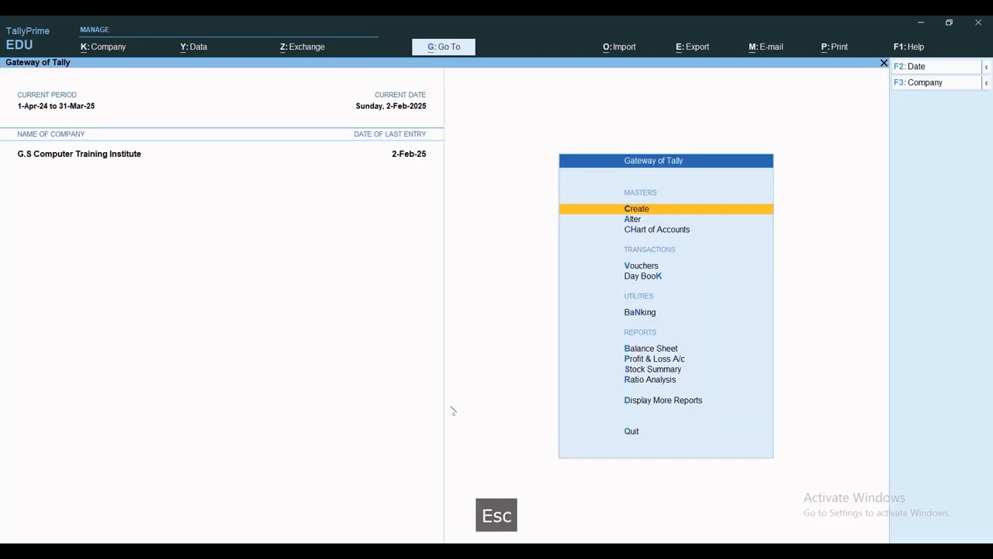
# - Open the Profit & Loss A/c report in detailed form and examine Insurance Claim Receipt under Indirect Incomes
pyautogui.press('p')
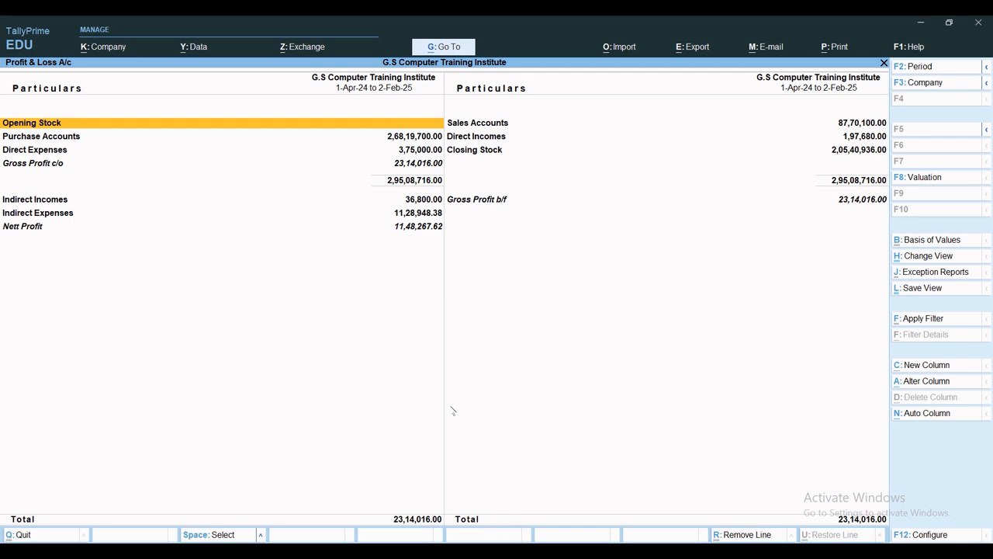
pyautogui.hotkey('alt', 'F1')
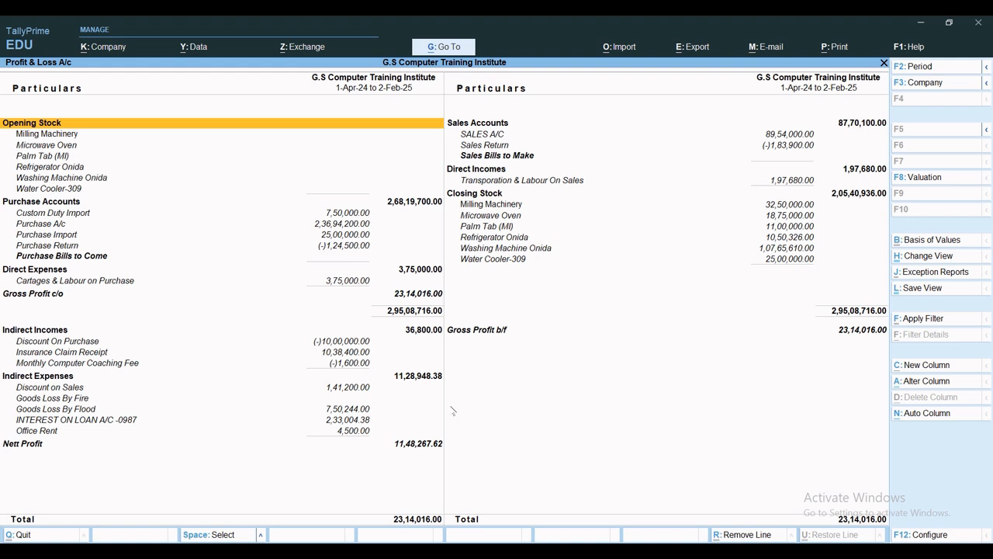
pyautogui.press('Down')
pyautogui.press('Down')
pyautogui.press('Down')
pyautogui.press('Down')
pyautogui.press('Down')
pyautogui.press('Down')
pyautogui.press('Down')
pyautogui.press('Down')
pyautogui.press('Down')
pyautogui.press('Down')
pyautogui.press('Down')
pyautogui.press('Down')
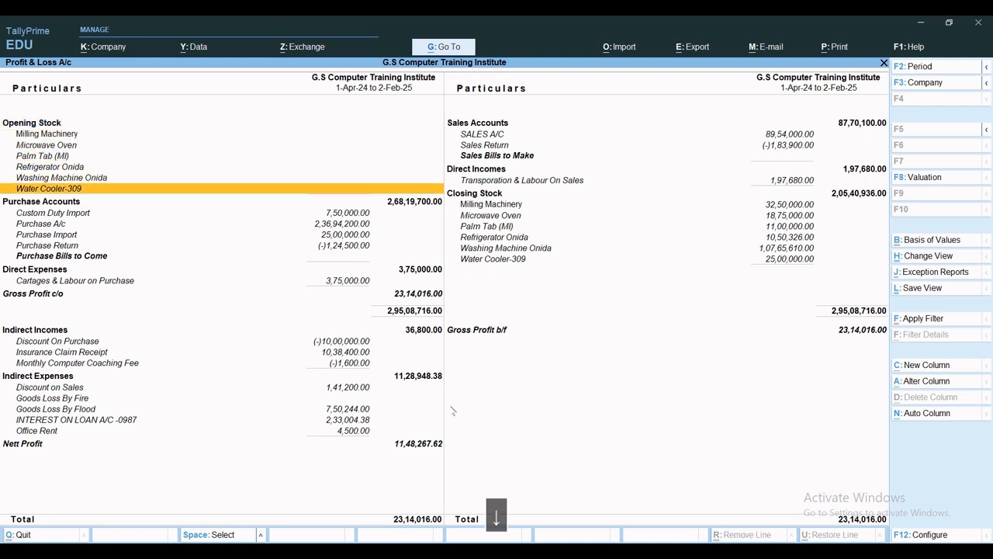
pyautogui.press('Down')
pyautogui.press('Down')
pyautogui.press('Down')
pyautogui.press('Down')
pyautogui.press('Down')
pyautogui.press('Down')
pyautogui.press('Down')
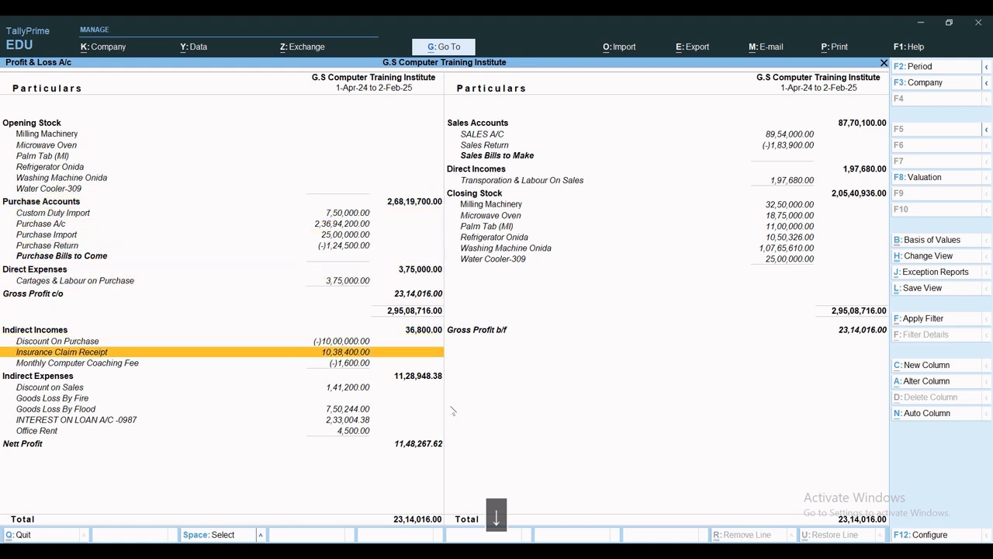
pyautogui.press('Up')
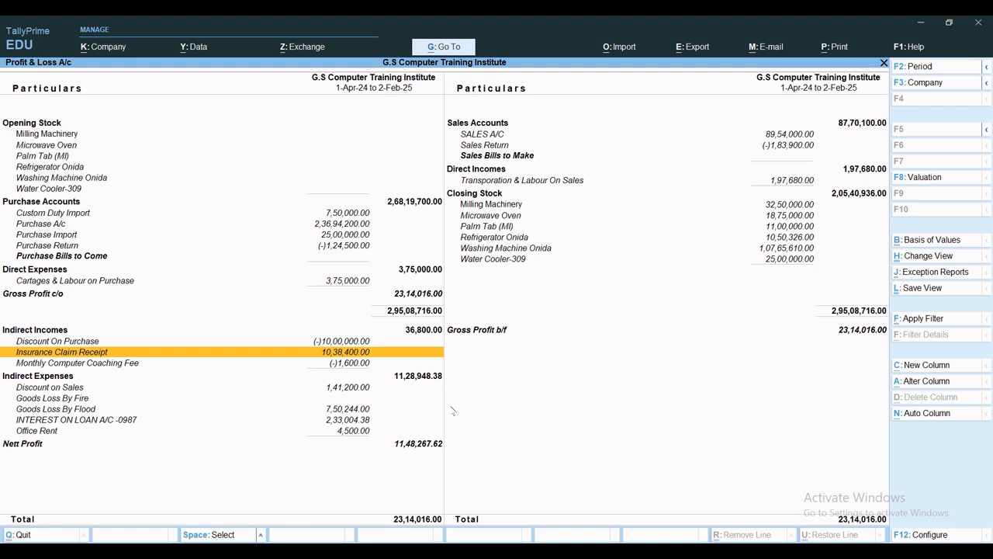
# - Check the Goods Loss By Fire entry under Indirect Expenses in the Profit & Loss A/c
pyautogui.press('Down')
pyautogui.press('Down')
pyautogui.press('Down')
pyautogui.press('Down')
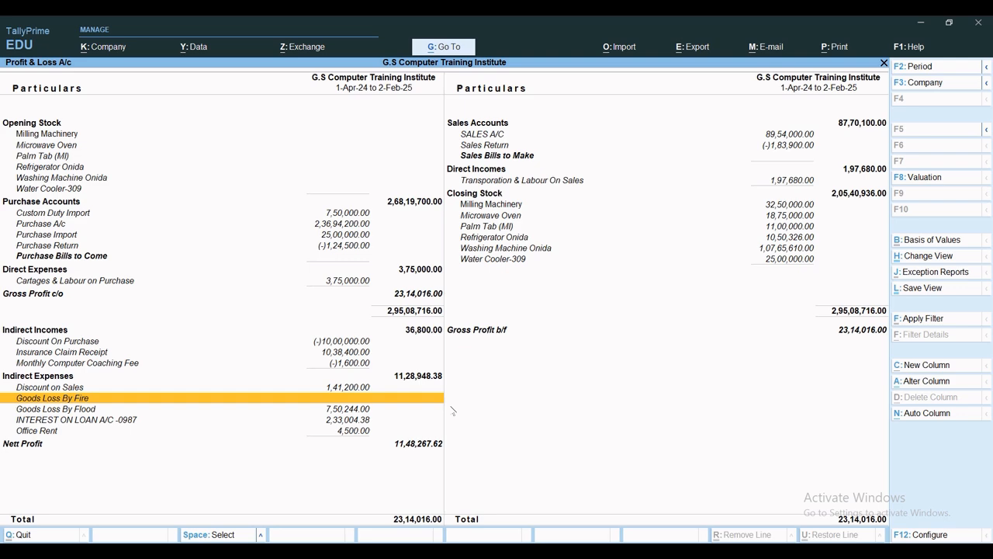
# - Leave the Profit & Loss A/c report and open the Balance Sheet
pyautogui.press('Escape')
pyautogui.press('Escape')
pyautogui.press('Escape')
pyautogui.press('Escape')
pyautogui.press('Escape')
pyautogui.press('b')
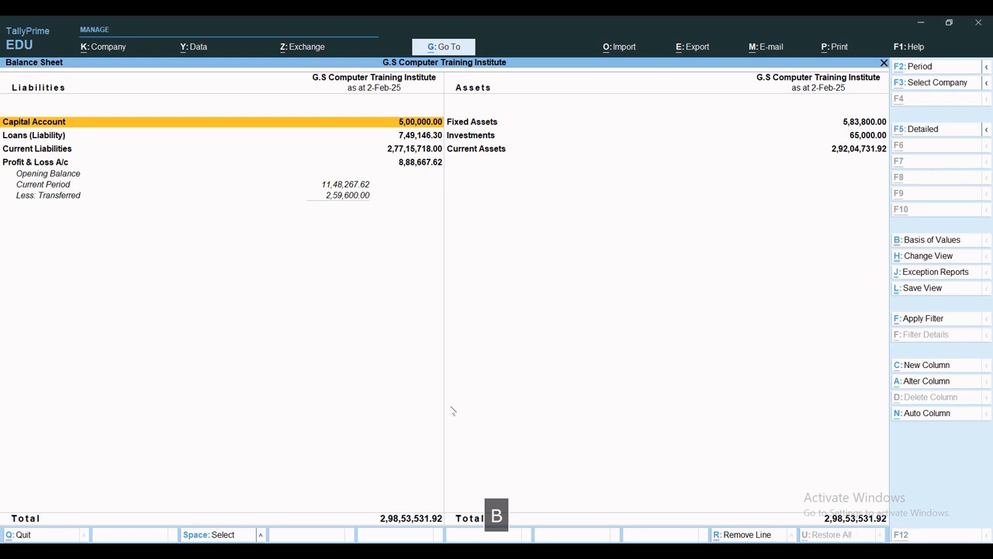
# - Expand the Balance Sheet to detailed form, examine the entries down to the Profit & Loss A/c line, and return to the Gateway of Tally
pyautogui.hotkey('alt', 'F1')
pyautogui.press('Down')
pyautogui.press('Down')
pyautogui.press('Down')
pyautogui.press('Down')
pyautogui.press('Down')
pyautogui.press('Down')
pyautogui.press('Down')
pyautogui.press('Down')
pyautogui.press('Down')
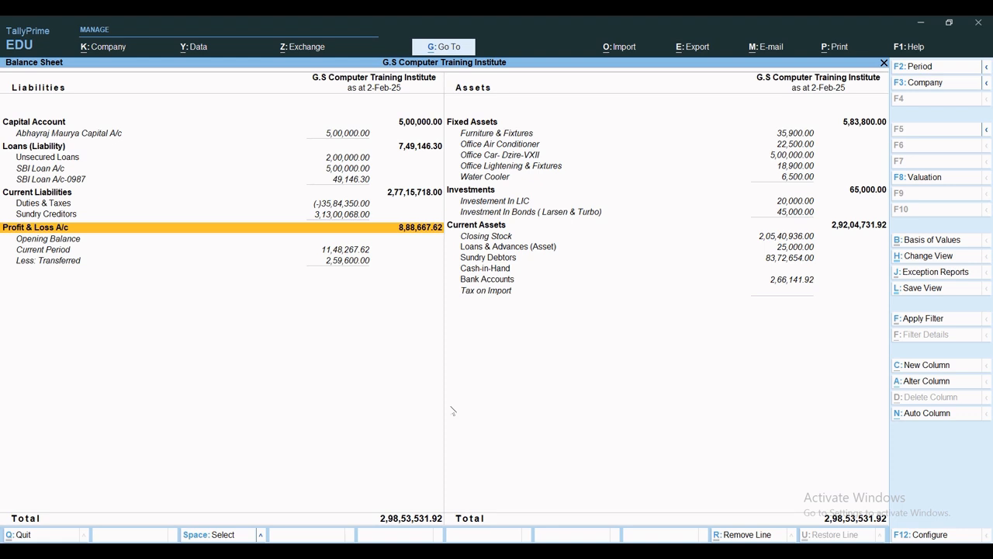
pyautogui.press('Escape')
pyautogui.press('Escape')
pyautogui.press('Escape')
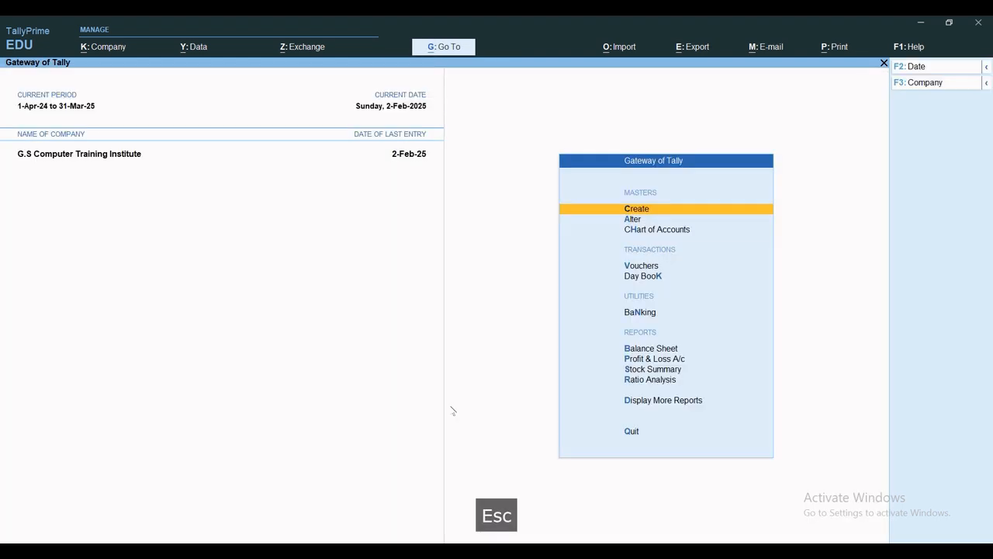
# - Start a receipt voucher with Bank Of Baroda as the receiving account
pyautogui.press('v')
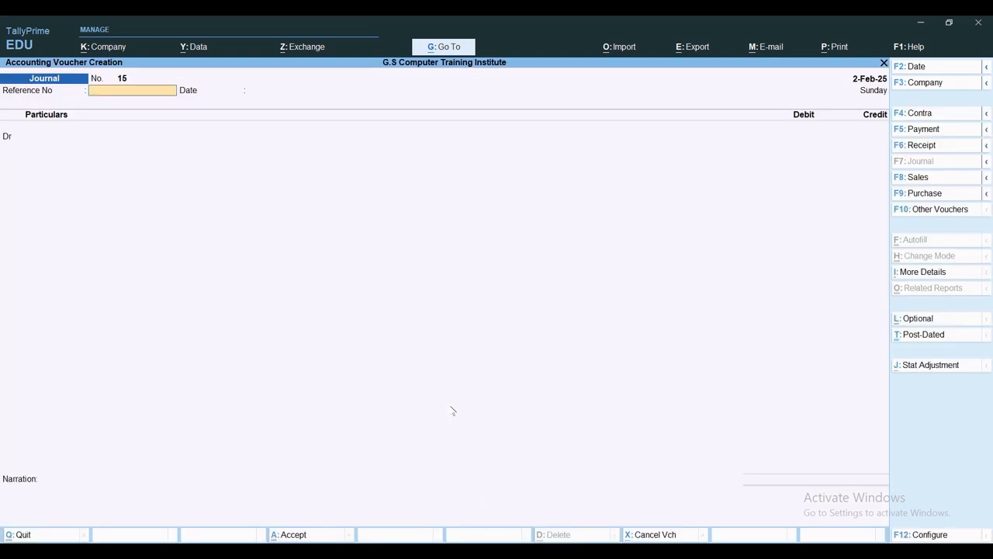
pyautogui.press('F6')
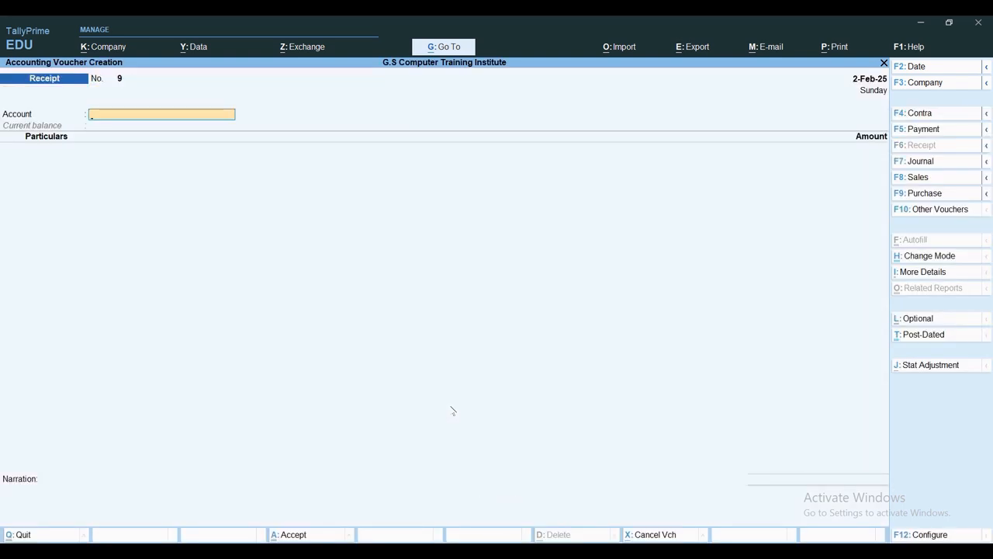
pyautogui.write('B')
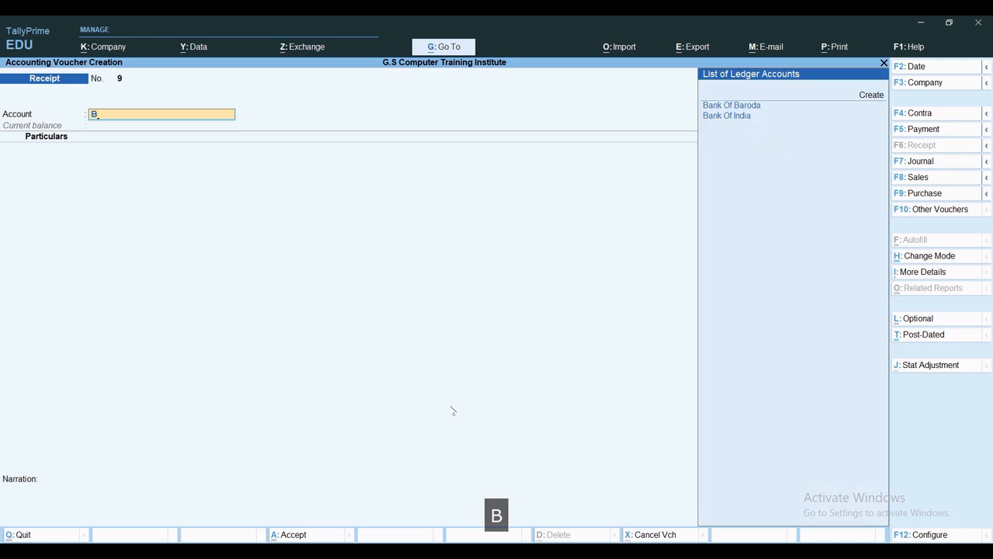
pyautogui.press('Down')
pyautogui.press('Return')
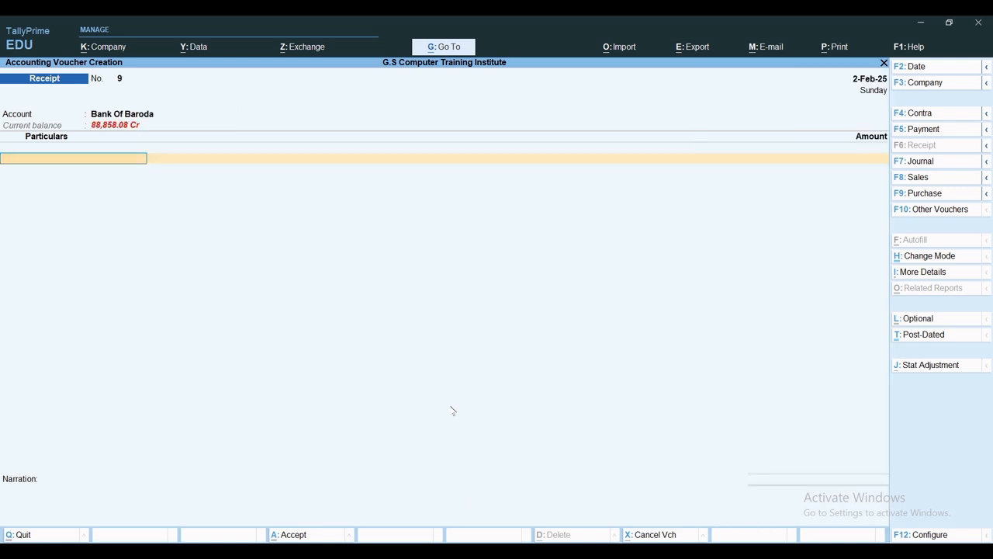
# - Enter Insurance Claim Receipt in the receipt voucher's particulars with an amount of 10,38,400 and save the voucher
pyautogui.write('Ins')
pyautogui.press('Return')
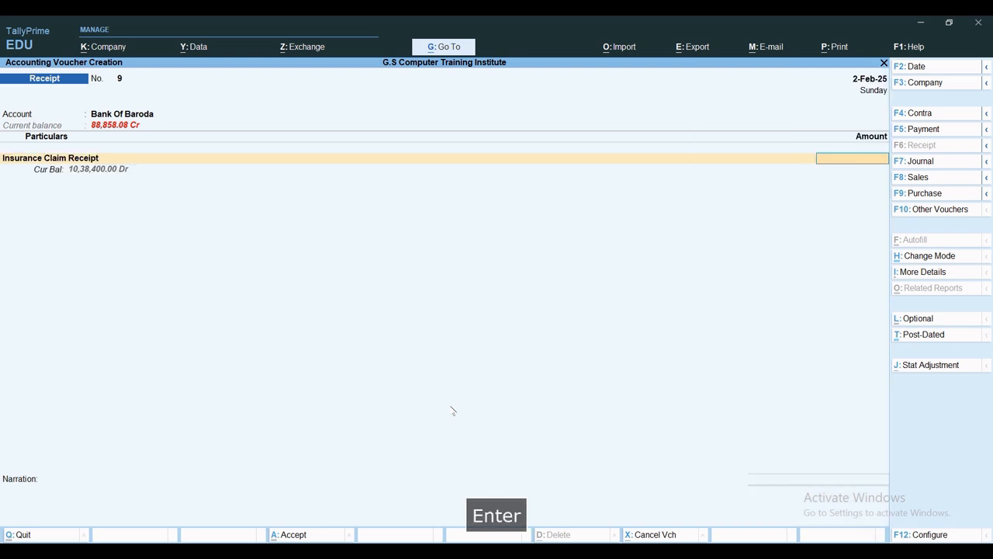
pyautogui.write('1')
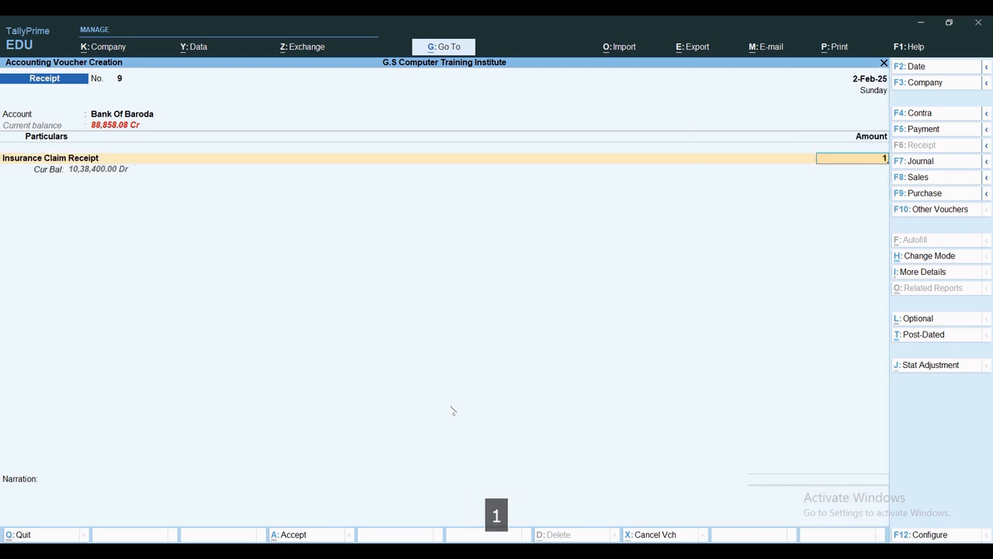
pyautogui.write('0,38,400')
pyautogui.press('Return')
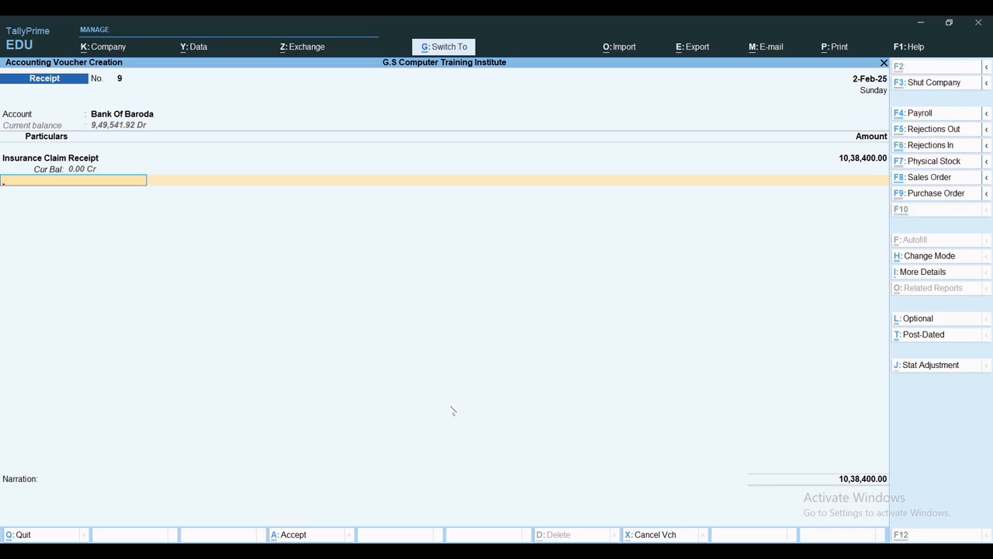
pyautogui.hotkey('ctrl', 'a')
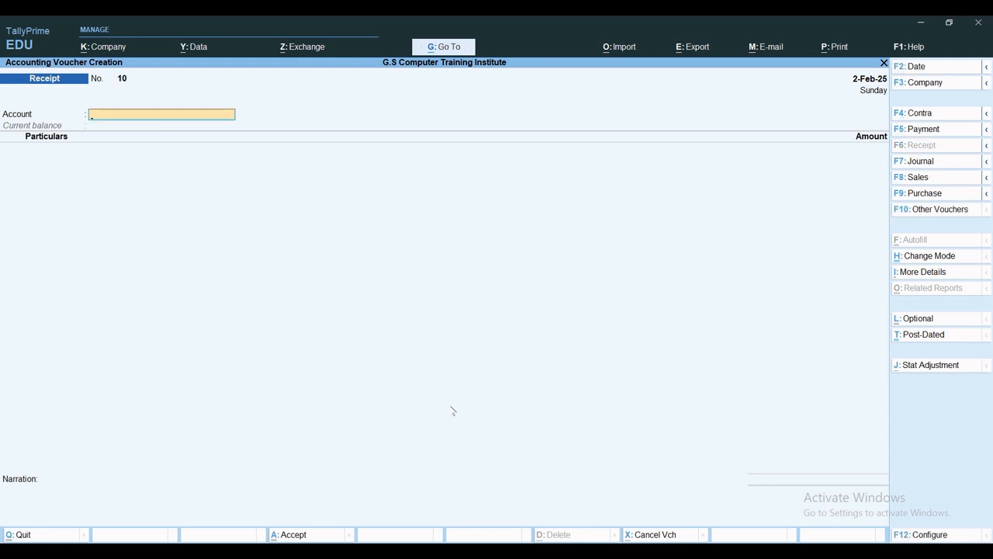
# - Leave voucher entry and open the Balance Sheet in detailed form to check the effect of the insurance receipt
pyautogui.press('Escape')
pyautogui.press('Escape')
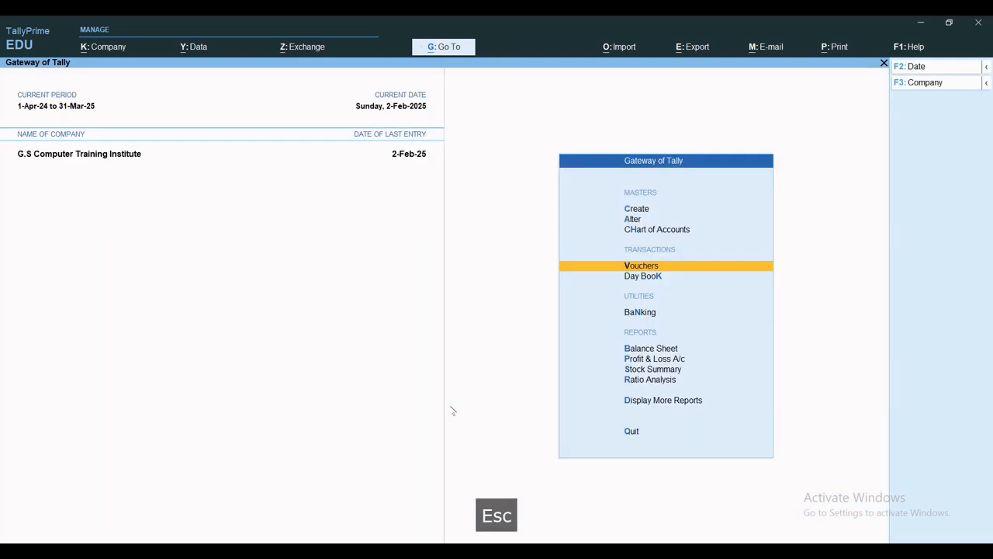
pyautogui.press('Escape')
pyautogui.press('Escape')
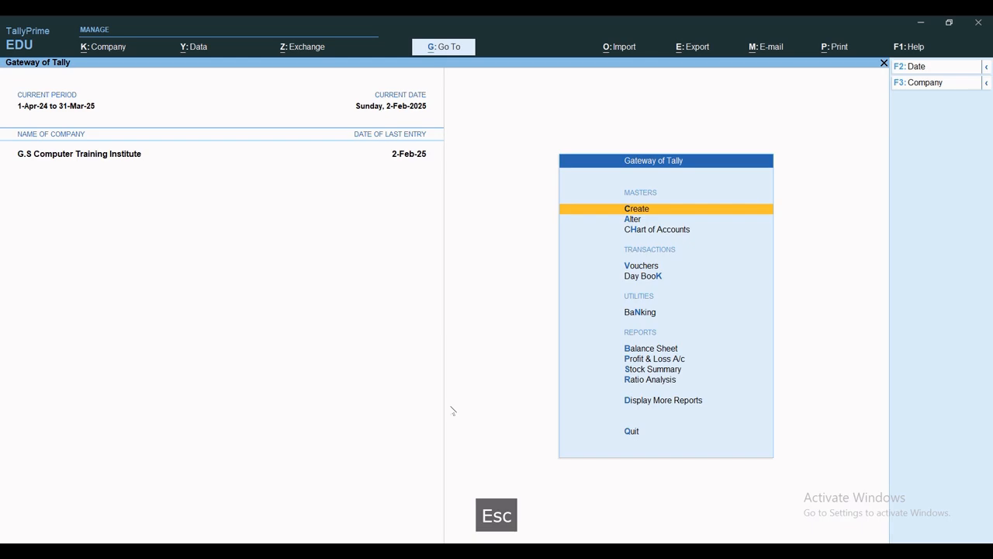
pyautogui.press('b')
pyautogui.hotkey('alt', 'F1')
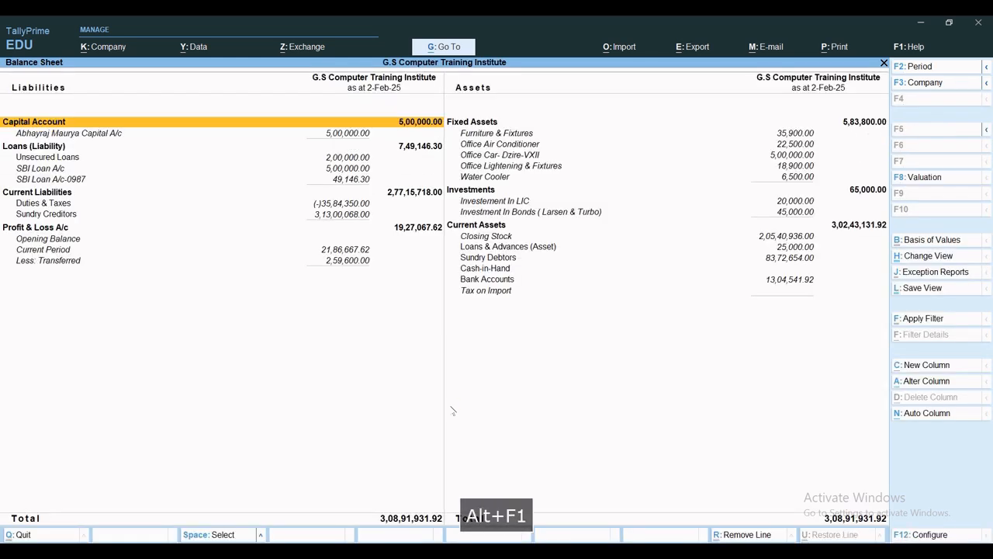